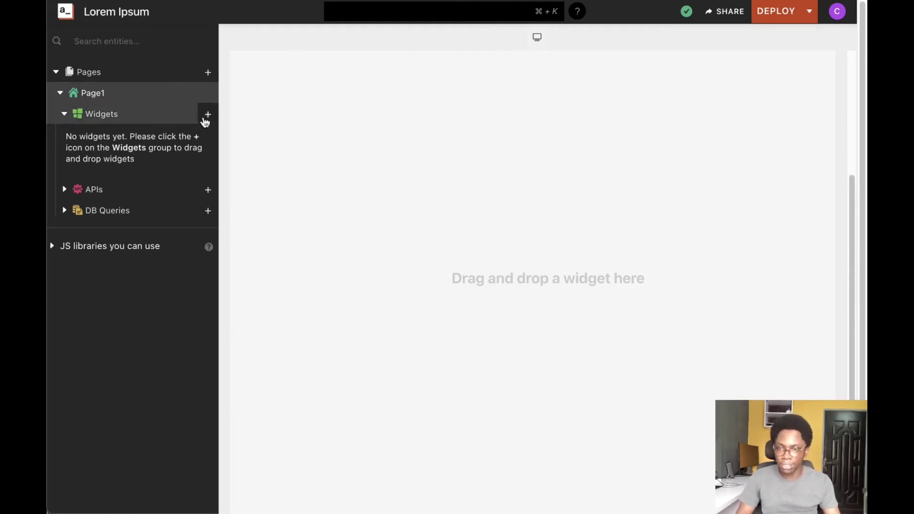
Drop a Form widget, with its Form title and Reset and Submit buttons, onto the blank canvas.
{"action": "left_click", "coordinate": [205, 119]}
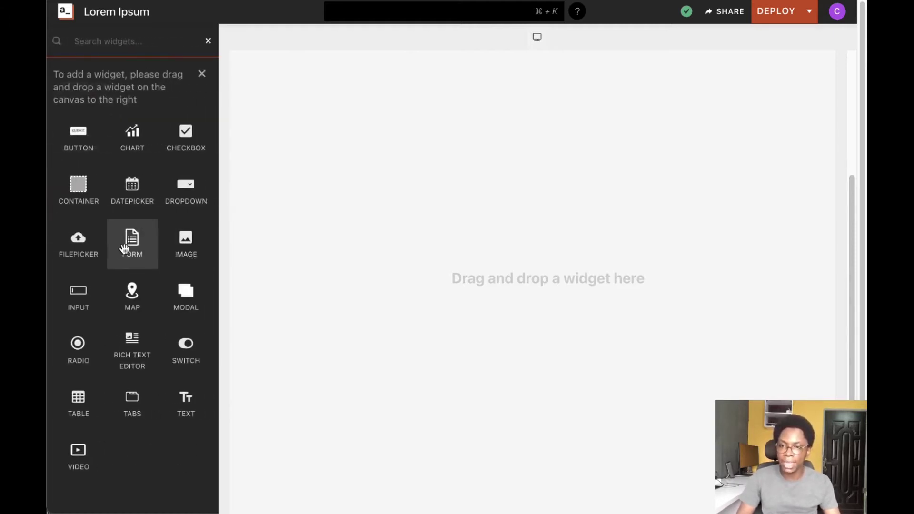
{"action": "left_click_drag", "start_coordinate": [124, 248], "coordinate": [270, 180]}
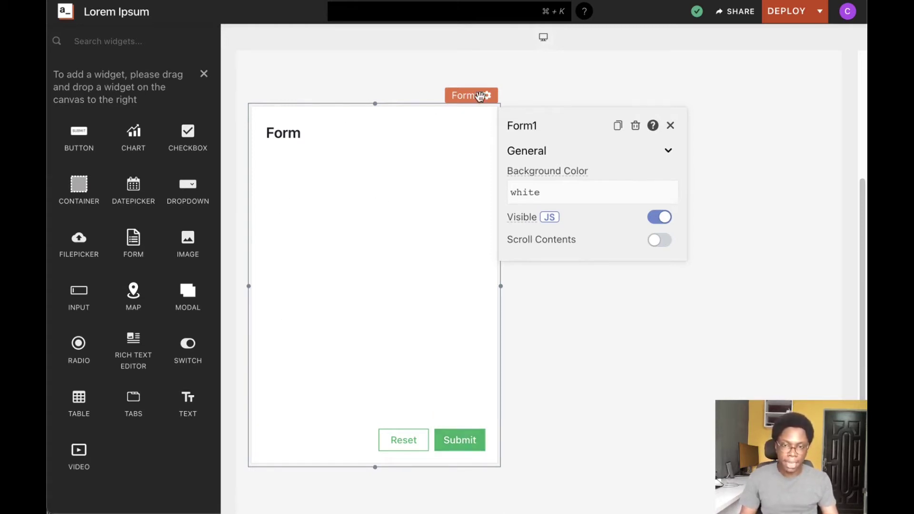
Try a red background colour on Form1, then revert it to white.
{"action": "left_click", "coordinate": [562, 192]}
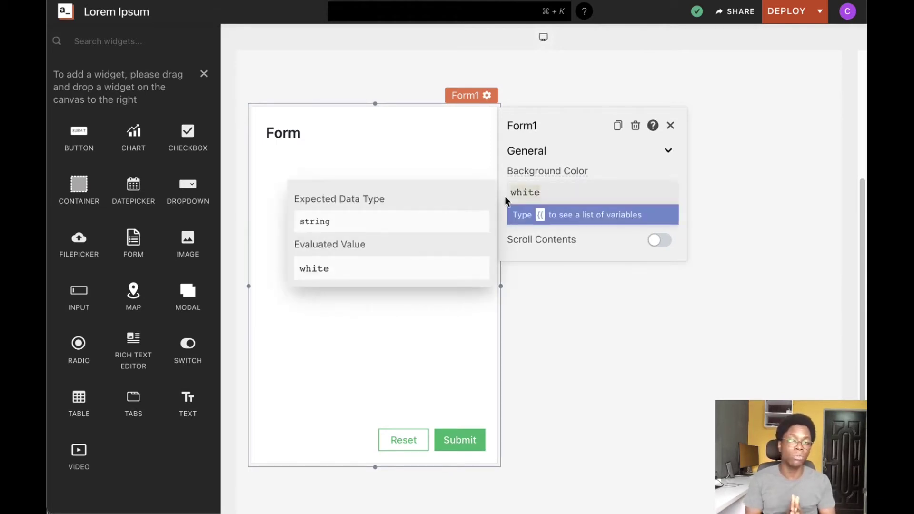
{"action": "key", "text": "BackSpace"}
{"action": "key", "text": "BackSpace"}
{"action": "key", "text": "BackSpace"}
{"action": "key", "text": "BackSpace"}
{"action": "key", "text": "BackSpace"}
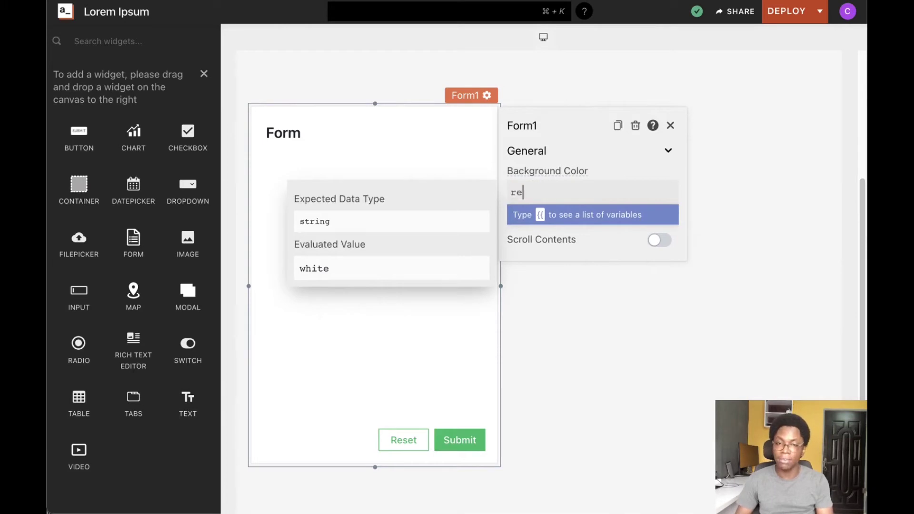
{"action": "type", "text": "red"}
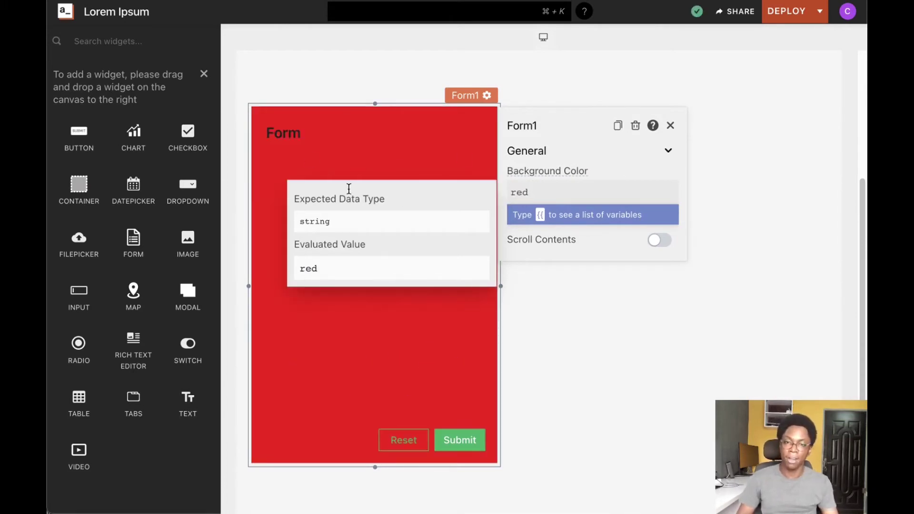
{"action": "key", "text": "ctrl+z"}
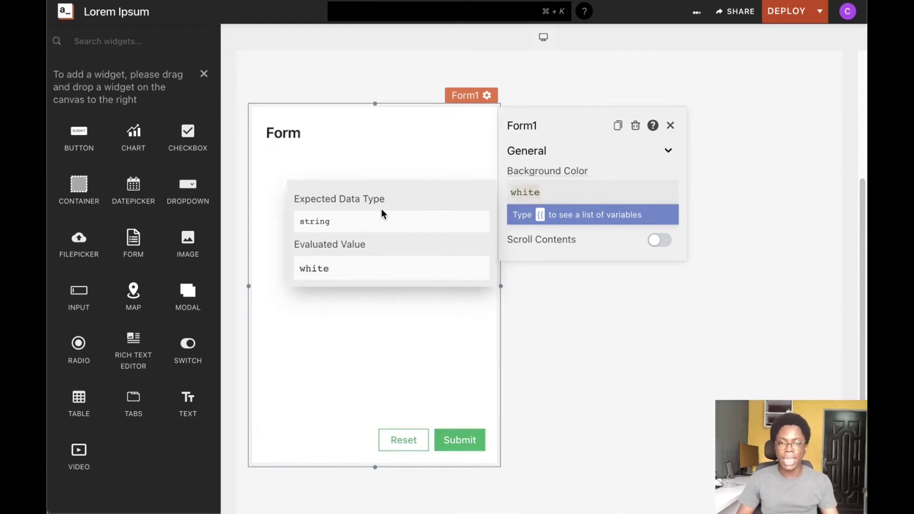
{"action": "left_click", "coordinate": [576, 252]}
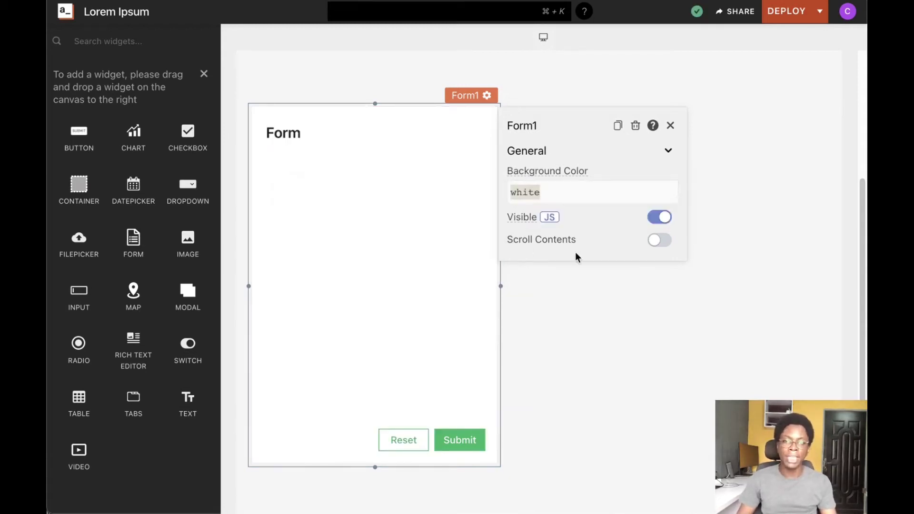
Toggle Form1's Visible off and on, switch it to a JS expression, and leave Scroll Contents off.
{"action": "left_click", "coordinate": [666, 220]}
{"action": "left_click", "coordinate": [666, 220]}
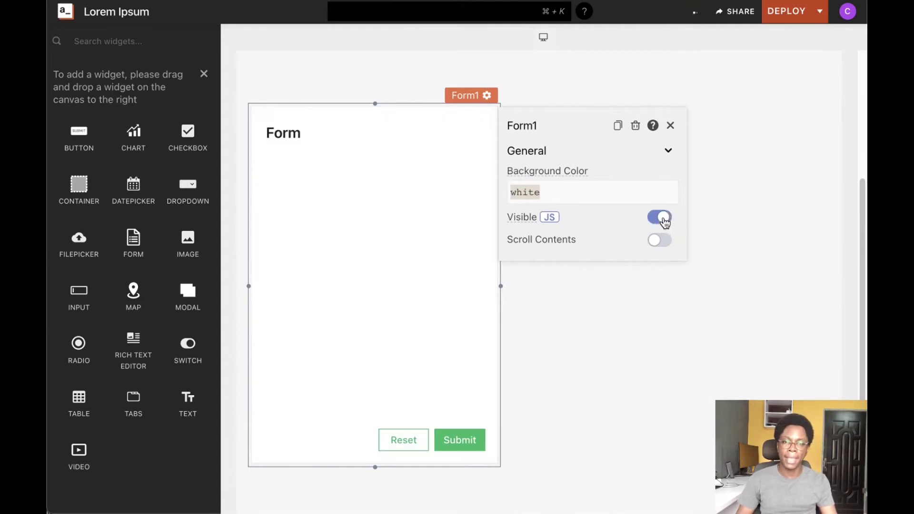
{"action": "left_click", "coordinate": [554, 217]}
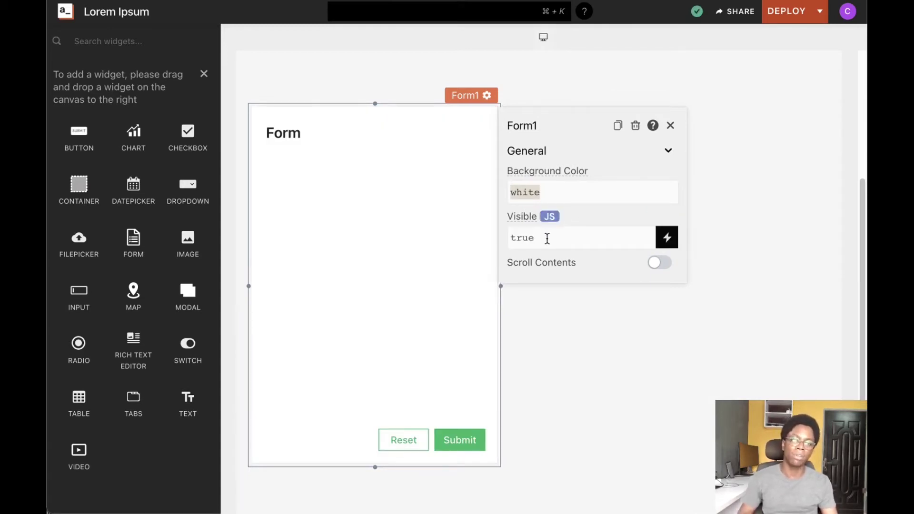
{"action": "left_click", "coordinate": [658, 263]}
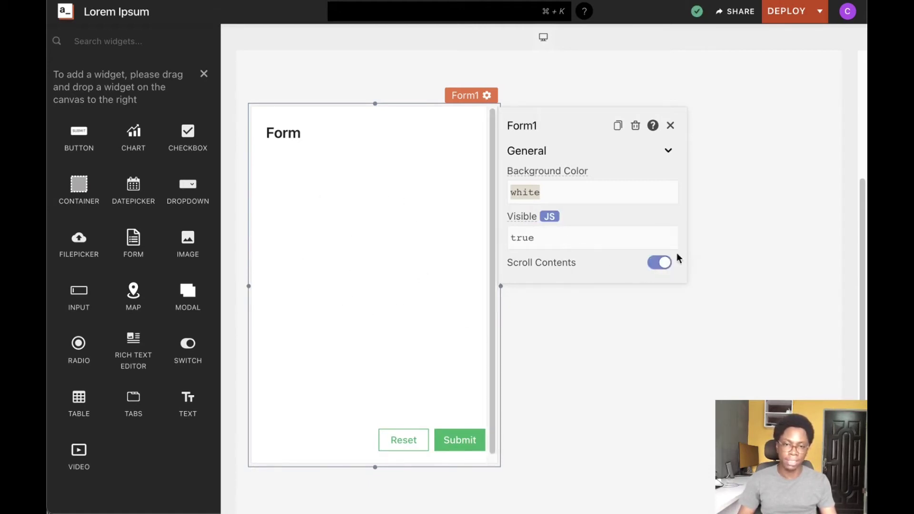
{"action": "left_click", "coordinate": [662, 262]}
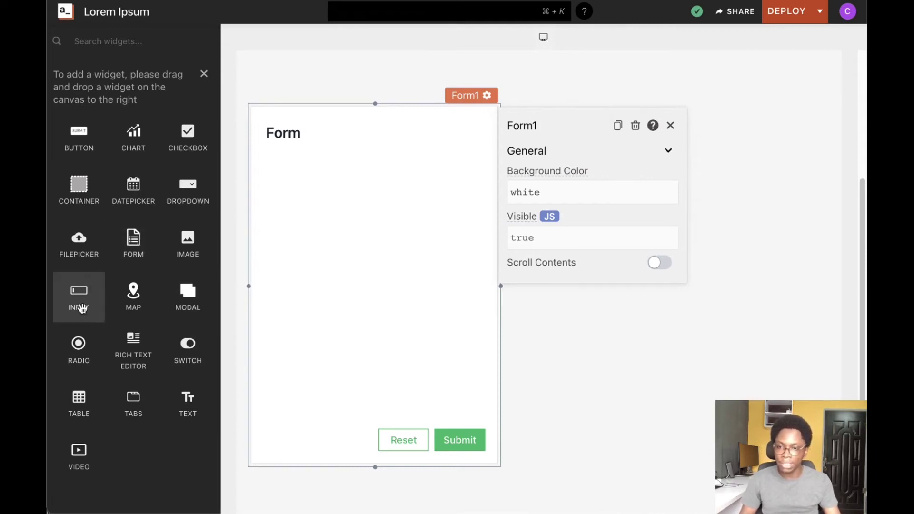
Add an Input and a Text widget inside Form1, changing the text from 'Label' to 'Name'.
{"action": "left_click_drag", "start_coordinate": [77, 292], "coordinate": [397, 234]}
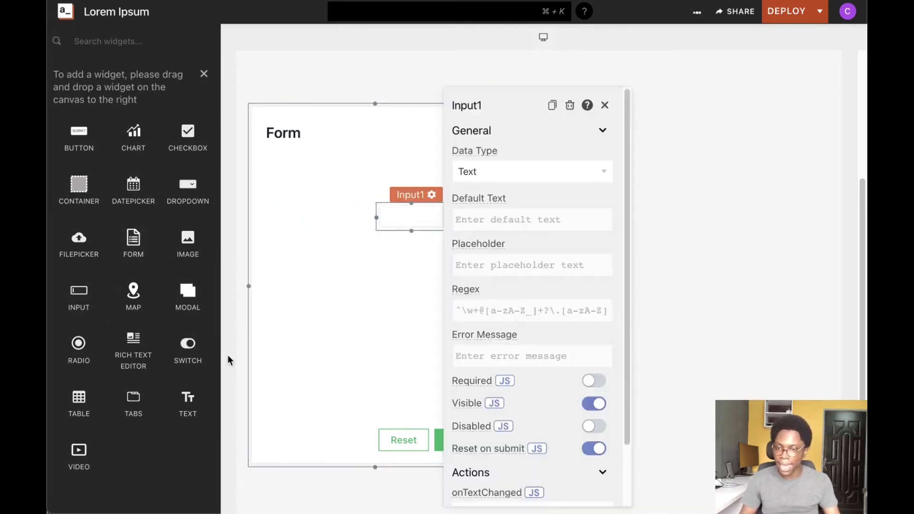
{"action": "left_click_drag", "start_coordinate": [188, 397], "coordinate": [293, 240]}
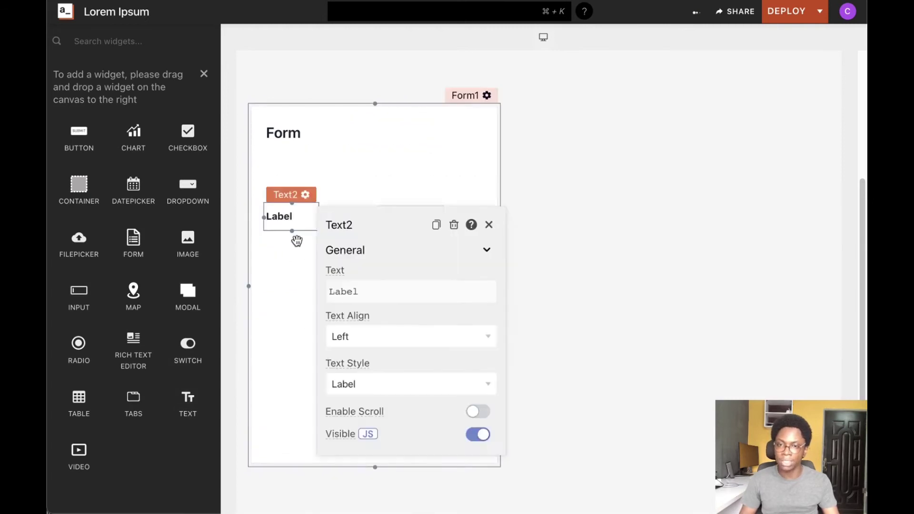
{"action": "left_click", "coordinate": [396, 291]}
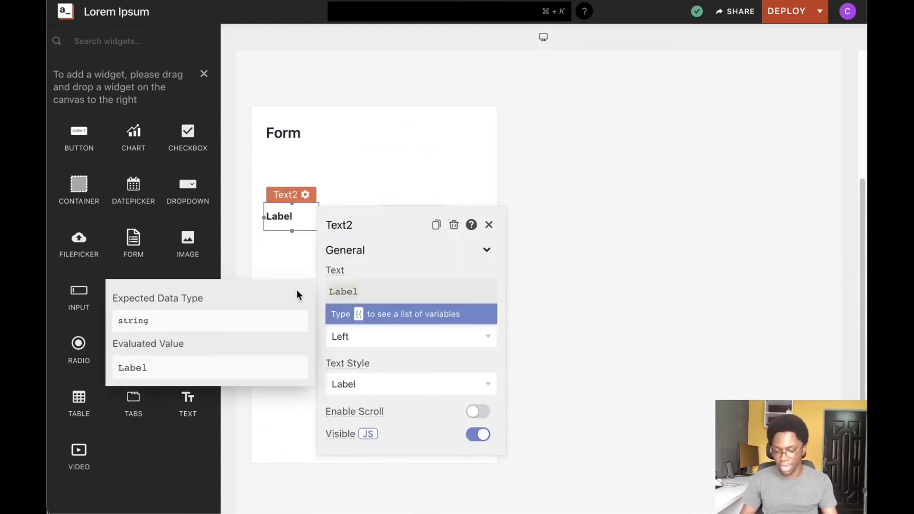
{"action": "key", "text": "super+a"}
{"action": "type", "text": "Name"}
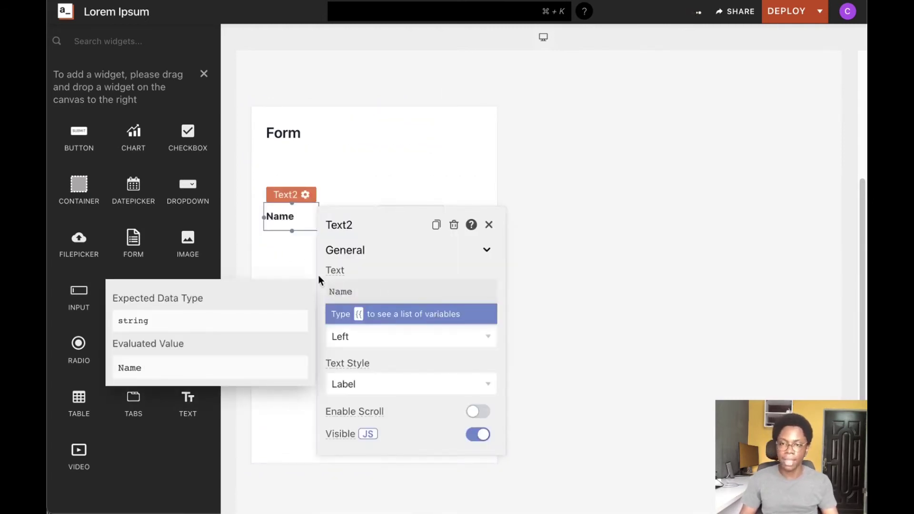
{"action": "left_click", "coordinate": [306, 259]}
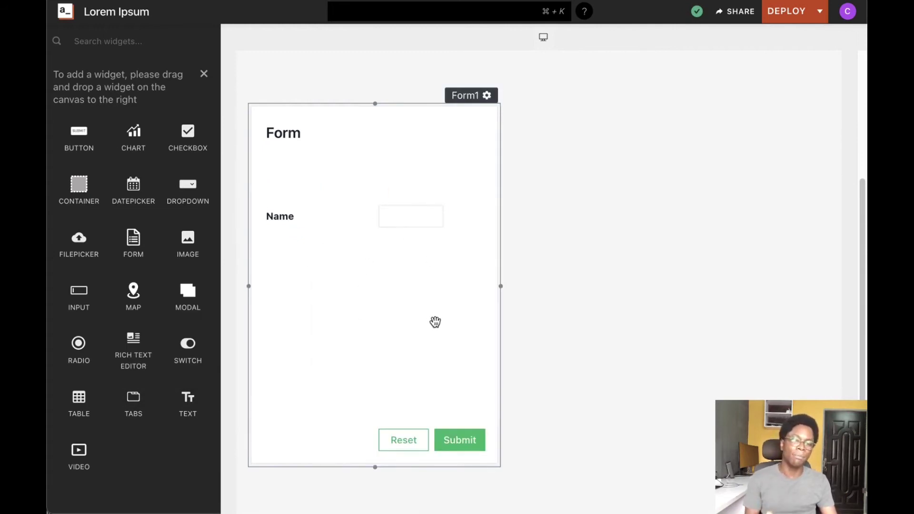
Make the Name input field (Input1) required.
{"action": "left_click", "coordinate": [416, 226]}
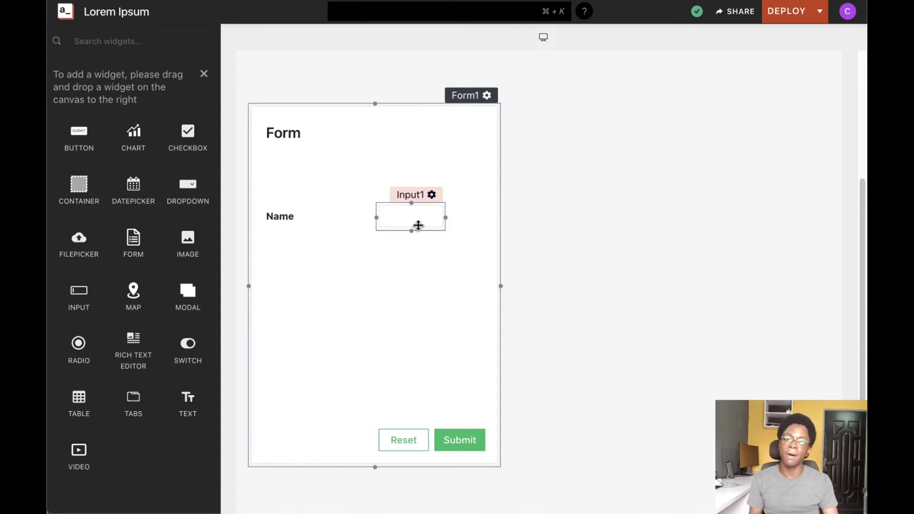
{"action": "left_click", "coordinate": [431, 194]}
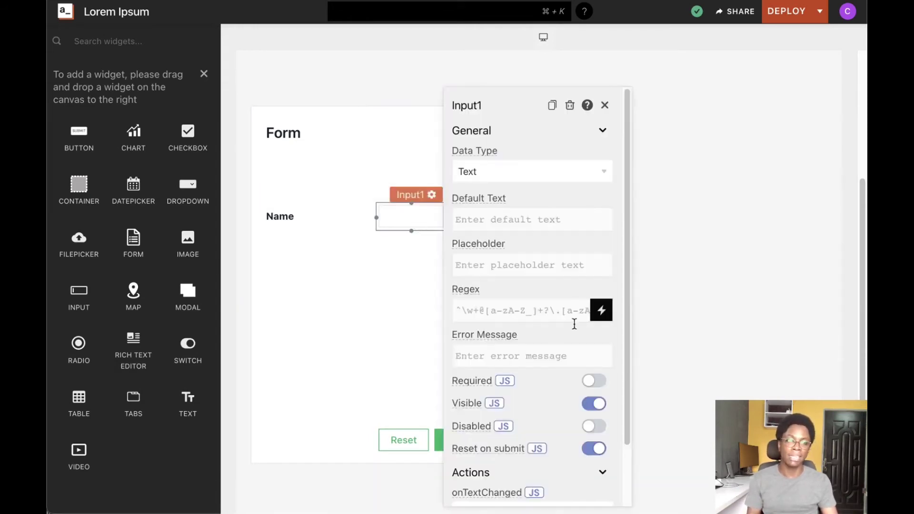
{"action": "left_click", "coordinate": [594, 381]}
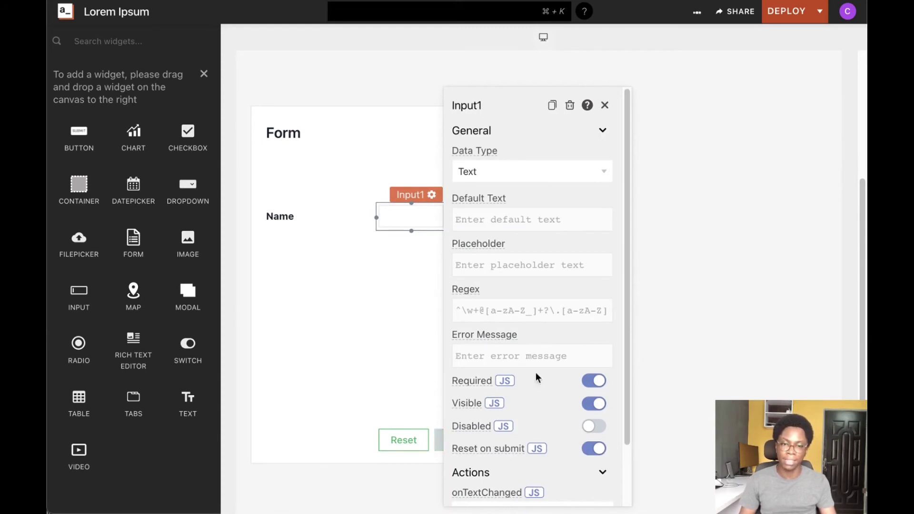
{"action": "left_click", "coordinate": [391, 345]}
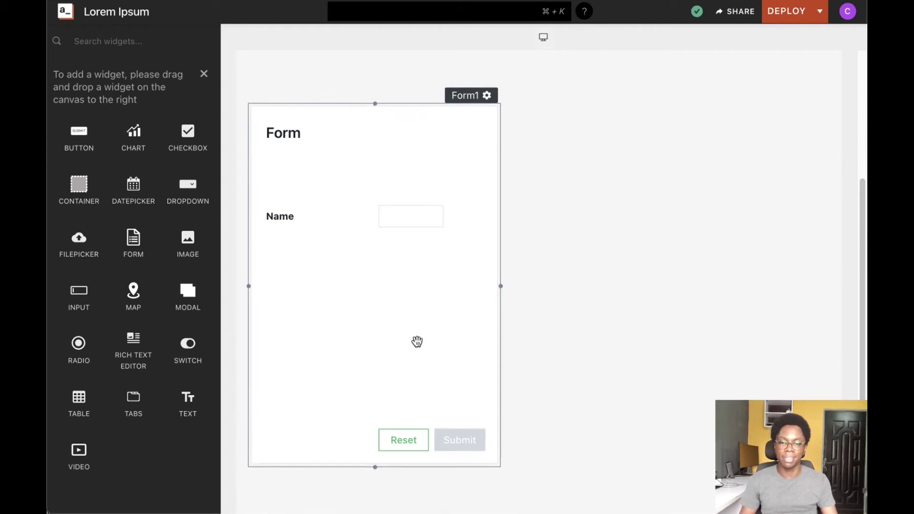
Type a sample name into the Name input so Submit enables, then reopen Input1's settings.
{"action": "left_click", "coordinate": [408, 218]}
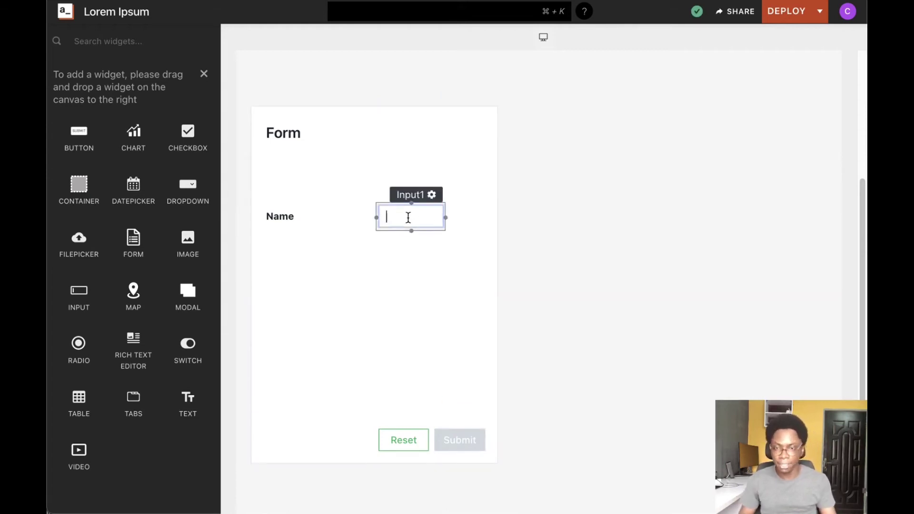
{"action": "type", "text": "john"}
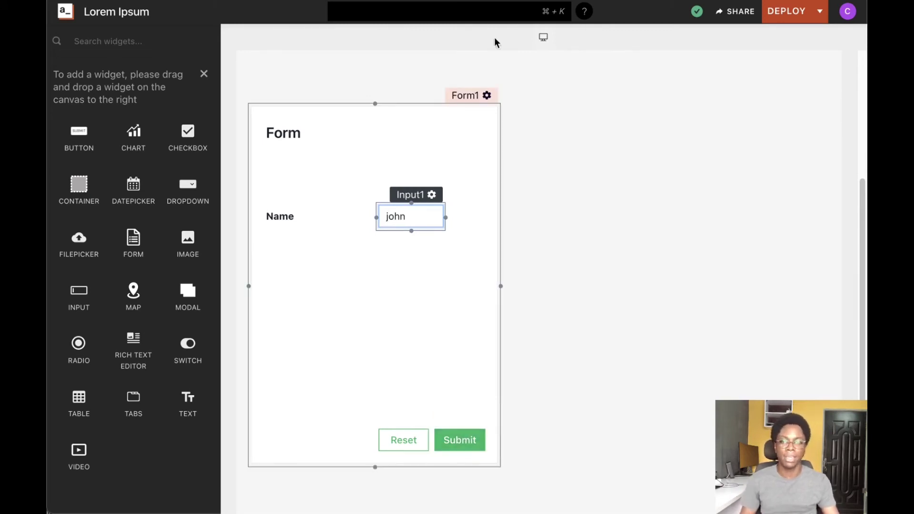
{"action": "left_click", "coordinate": [432, 195]}
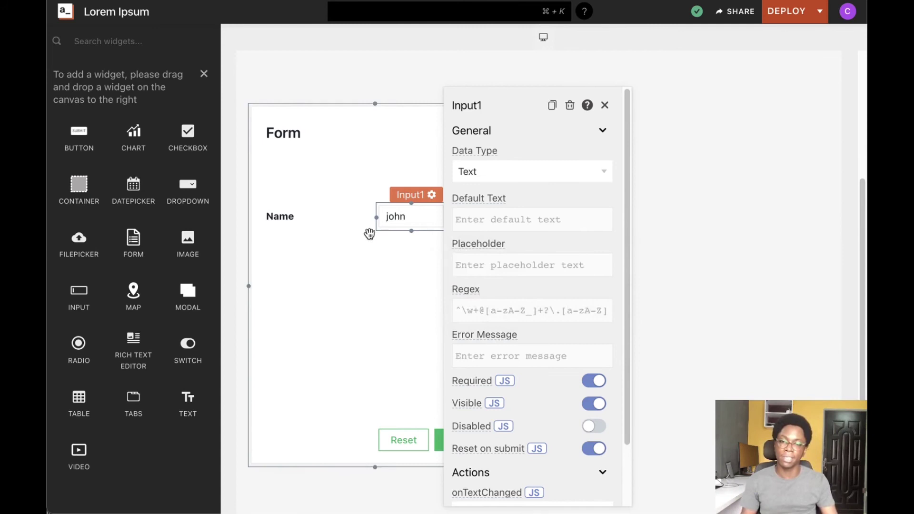
Check the Submit button's Reset Form on Success, leaving it on, then close its settings.
{"action": "left_click", "coordinate": [375, 310]}
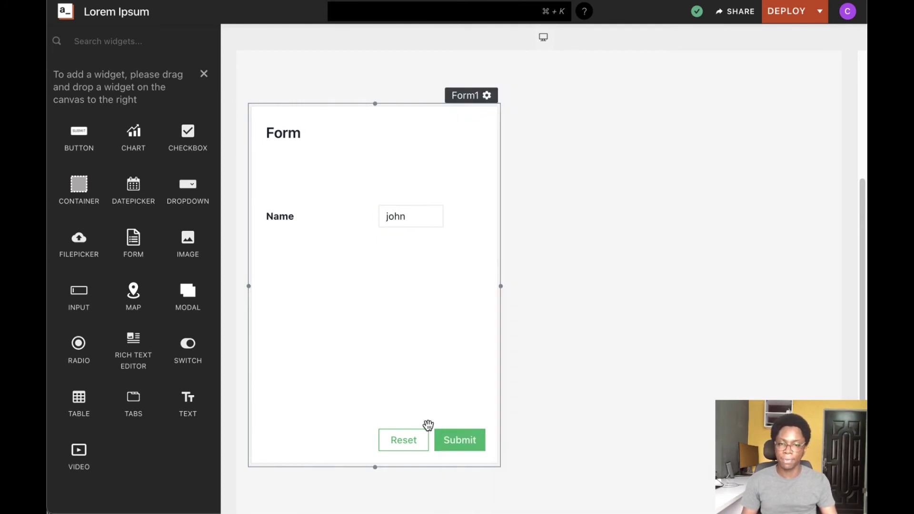
{"action": "left_click", "coordinate": [477, 430]}
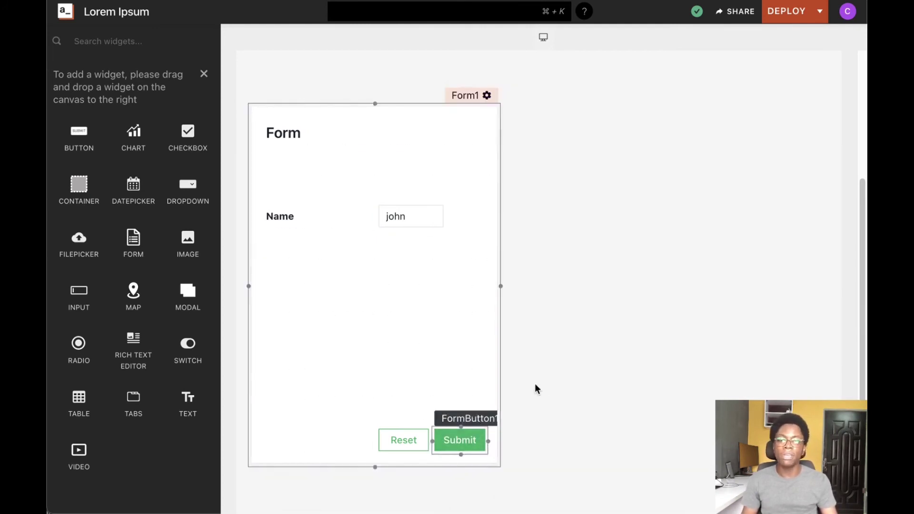
{"action": "left_click", "coordinate": [478, 416]}
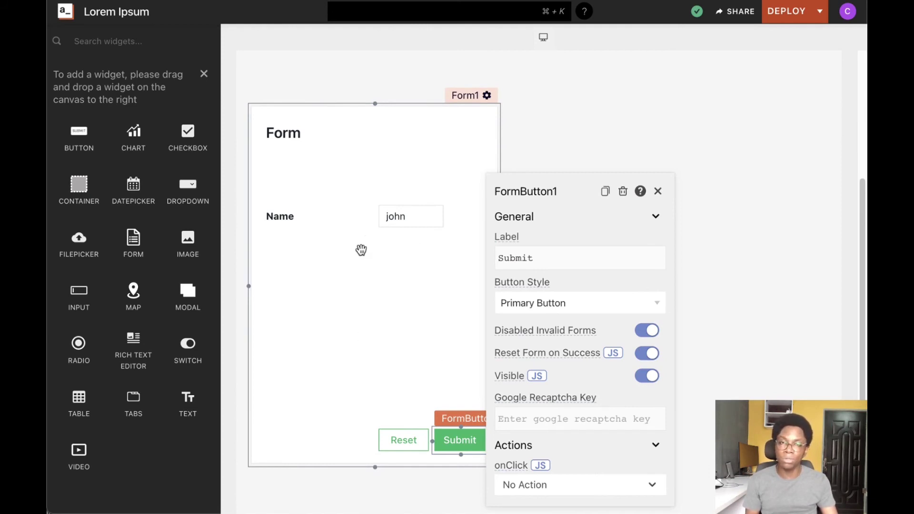
{"action": "left_click", "coordinate": [657, 355]}
{"action": "left_click", "coordinate": [653, 354]}
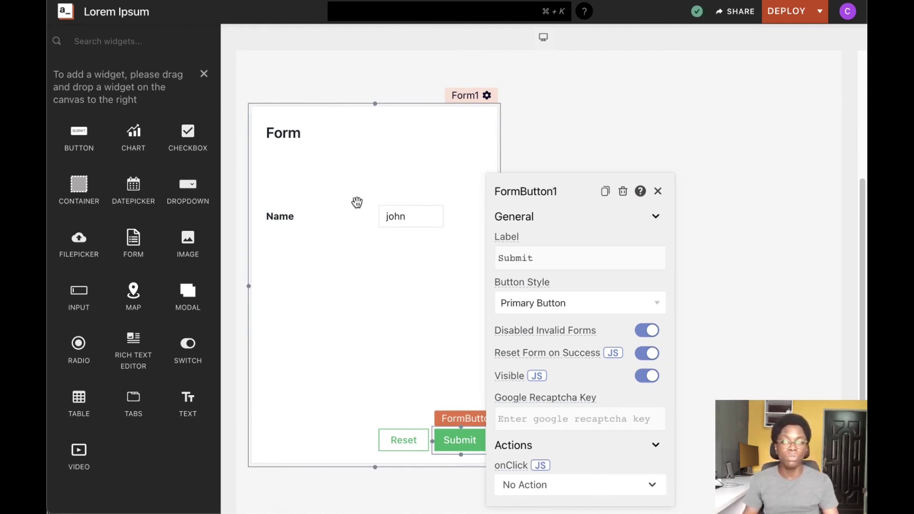
{"action": "left_click", "coordinate": [406, 325]}
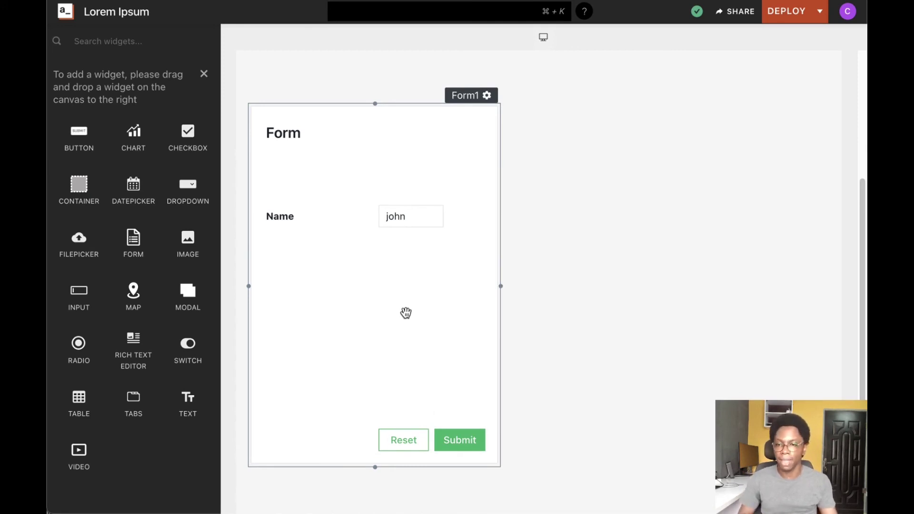
Place a Text widget above Form1 and bind its text to {{Form1.data.Input1}}.
{"action": "left_click_drag", "start_coordinate": [193, 415], "coordinate": [325, 90]}
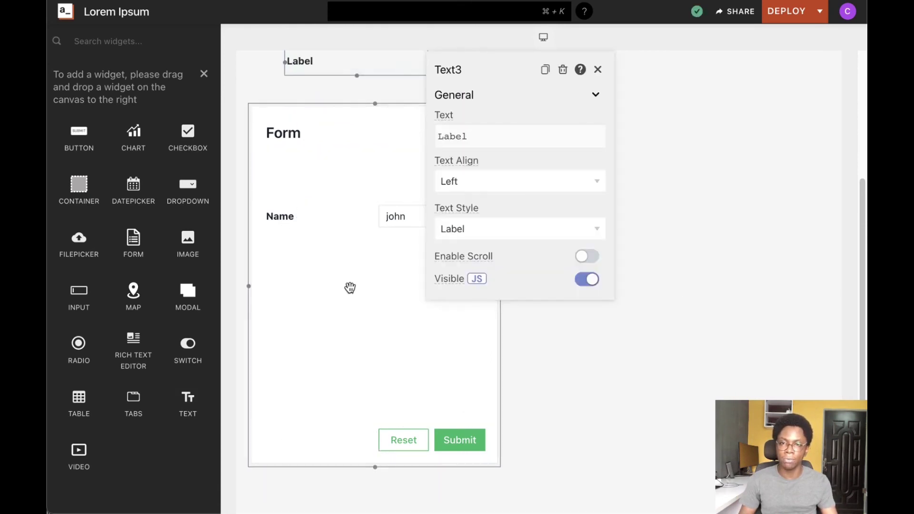
{"action": "left_click", "coordinate": [474, 153]}
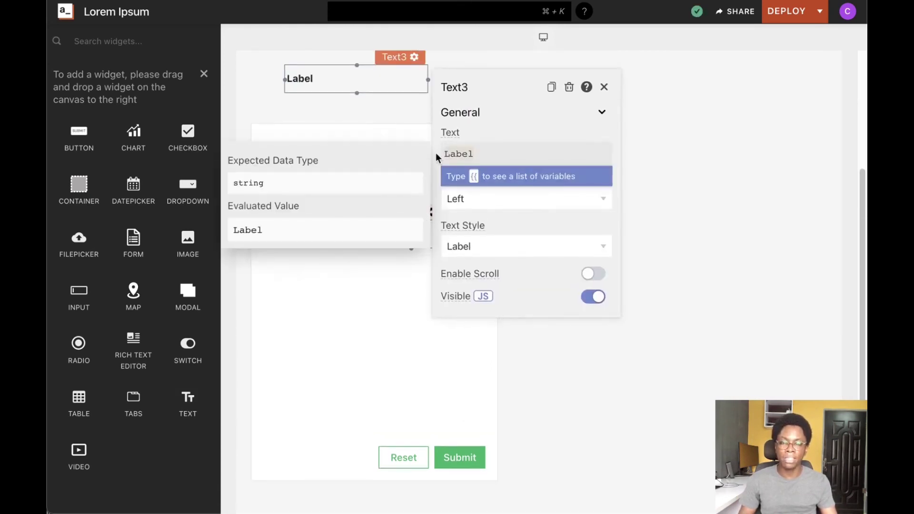
{"action": "key", "text": "ctrl+a"}
{"action": "key", "text": "BackSpace"}
{"action": "type", "text": "{{"}
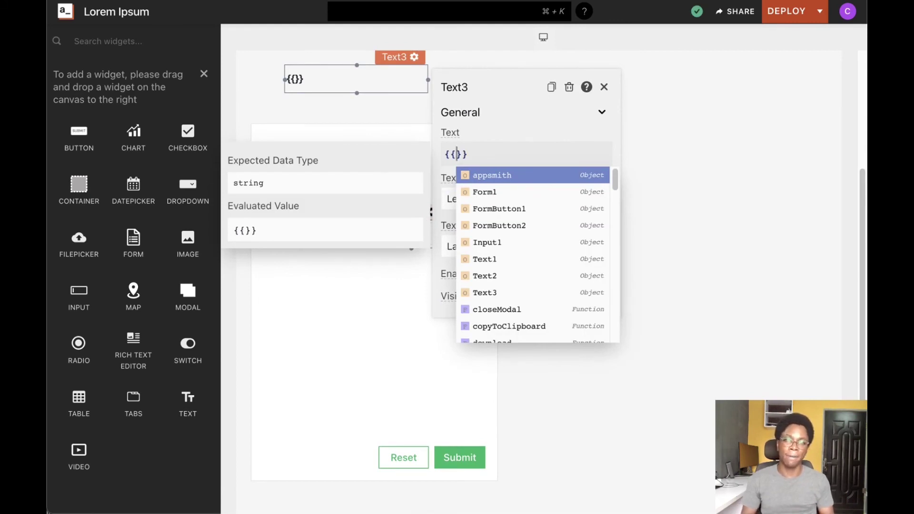
{"action": "key", "text": "Down"}
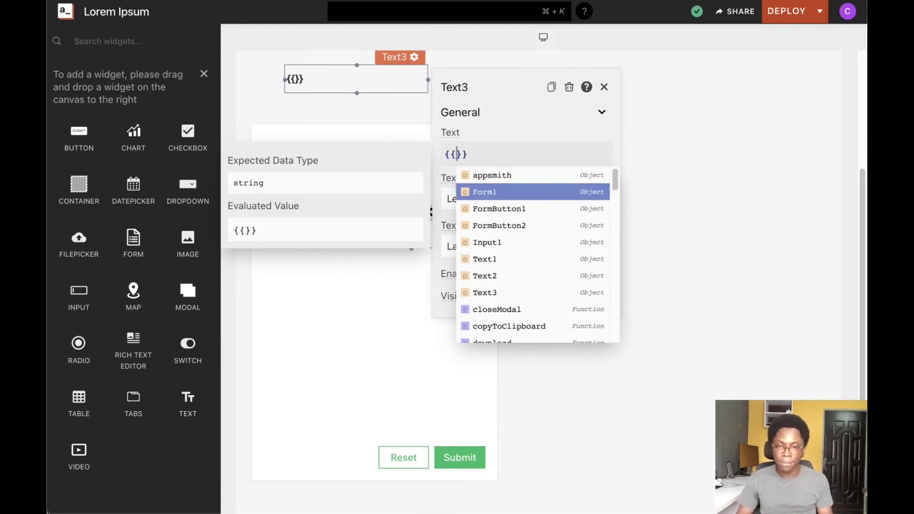
{"action": "key", "text": "Return"}
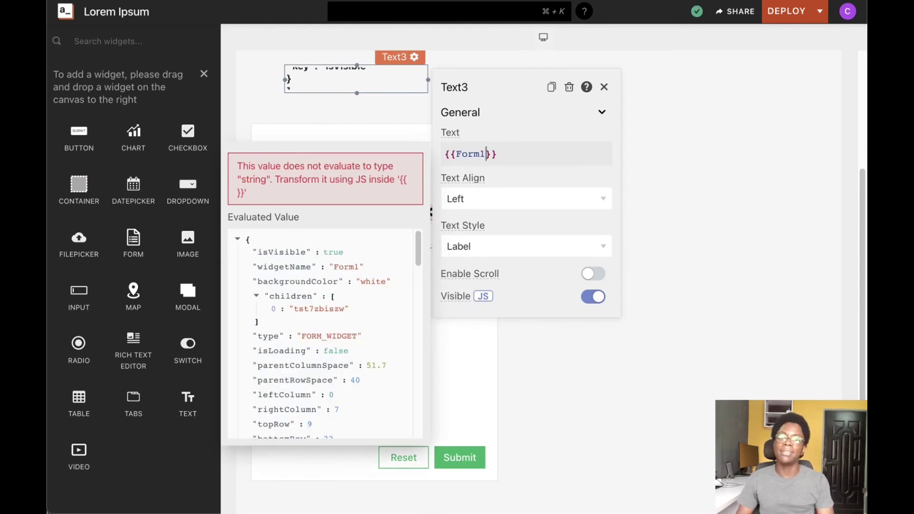
{"action": "type", "text": "."}
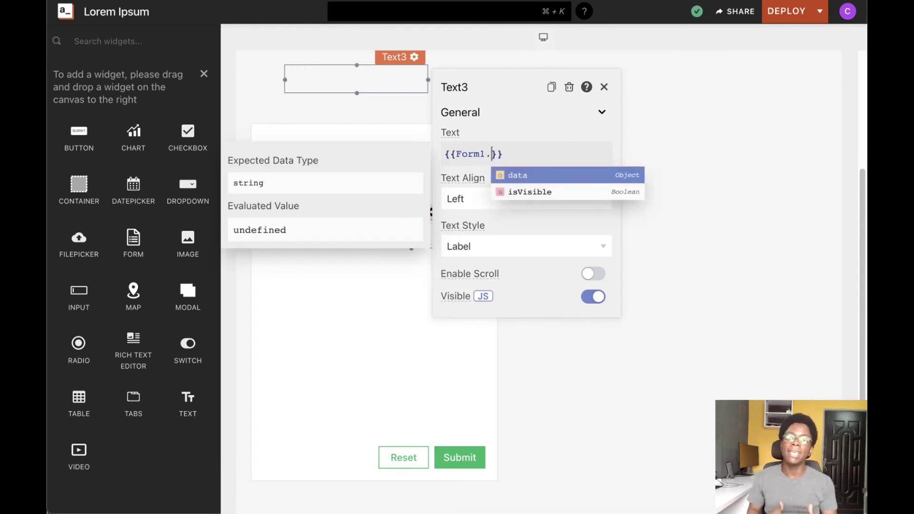
{"action": "type", "text": "data"}
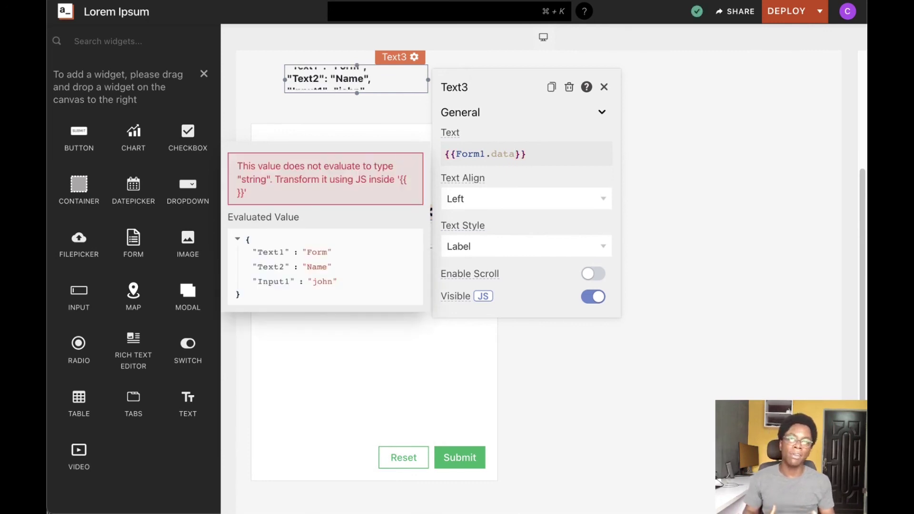
{"action": "type", "text": "."}
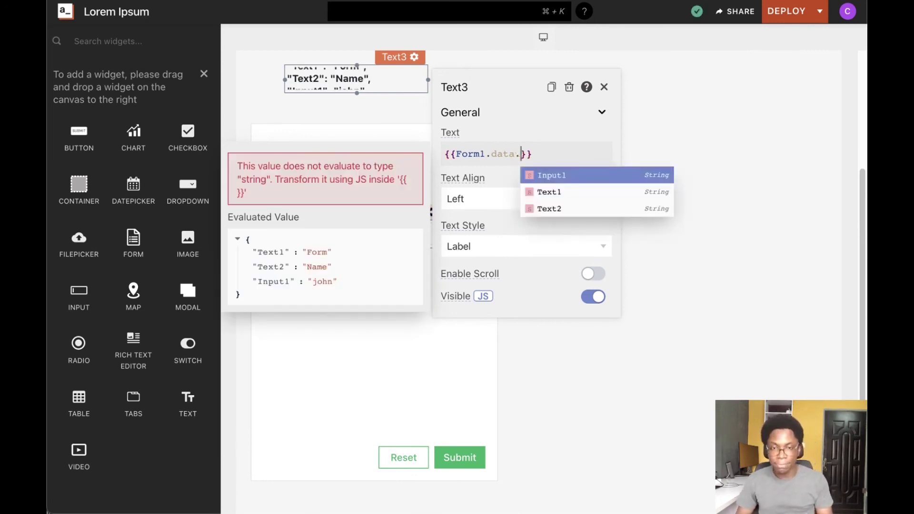
{"action": "key", "text": "Return"}
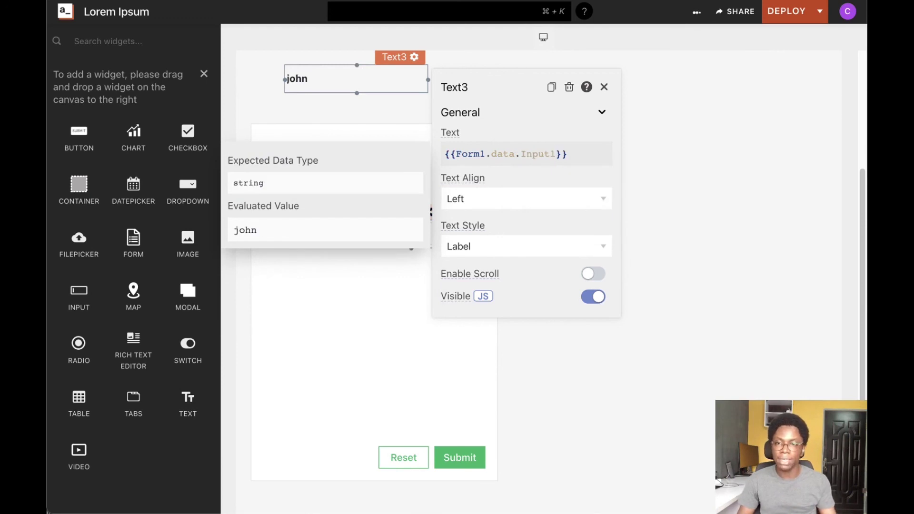
{"action": "left_click", "coordinate": [359, 319]}
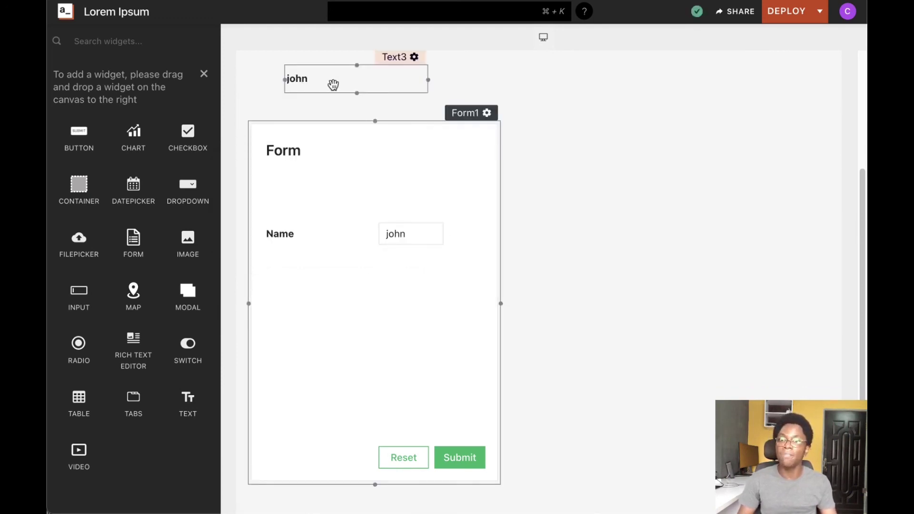
Replace the name in the Name input with a different one so Text3 updates live.
{"action": "left_click", "coordinate": [424, 238]}
{"action": "key", "text": "BackSpace"}
{"action": "key", "text": "BackSpace"}
{"action": "key", "text": "BackSpace"}
{"action": "key", "text": "BackSpace"}
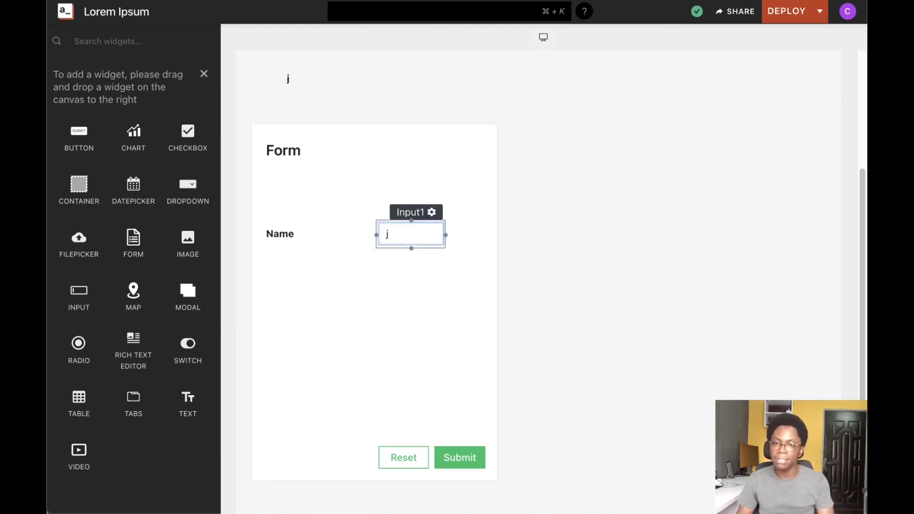
{"action": "type", "text": "jane"}
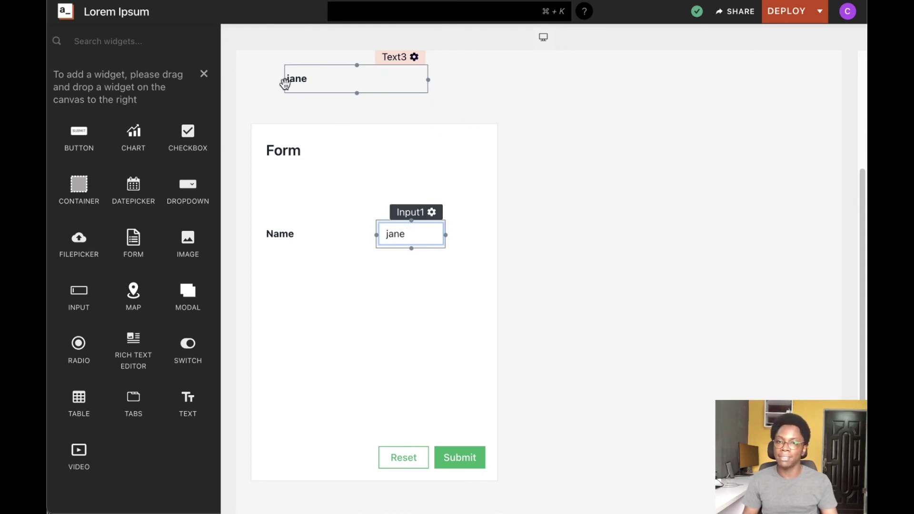